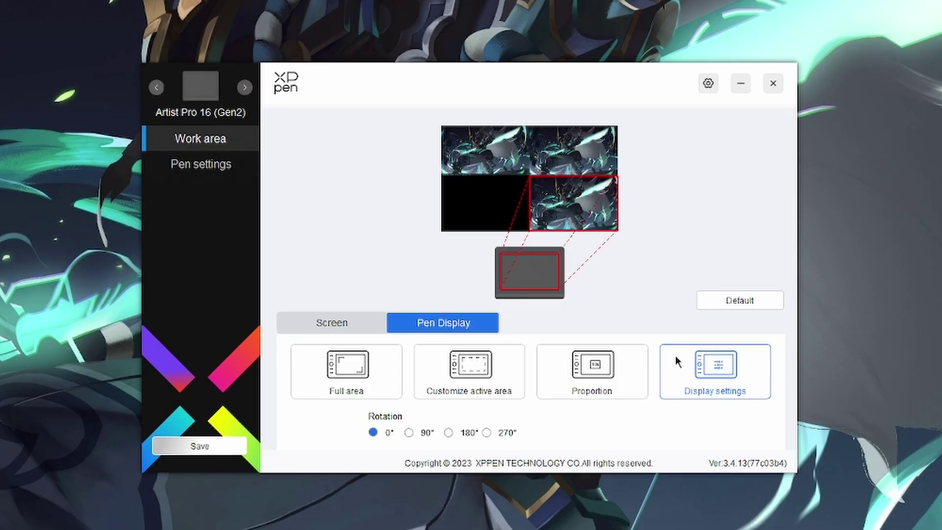
# Flip between the Shortcut Remote and Artist Pro 16 (Gen2) settings, ending on the Artist Pro 16 work area
pyautogui.click(244, 87)
pyautogui.click(244, 88)
pyautogui.click(244, 88)
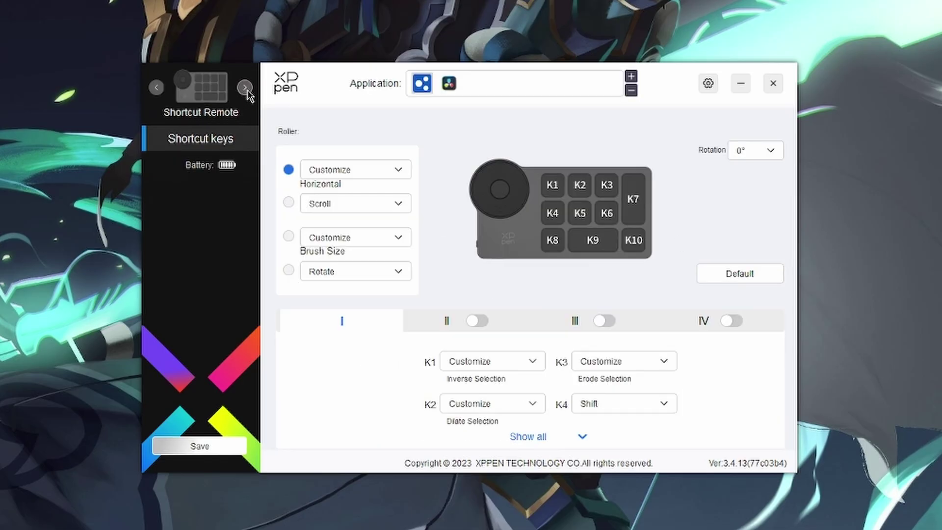
pyautogui.click(244, 88)
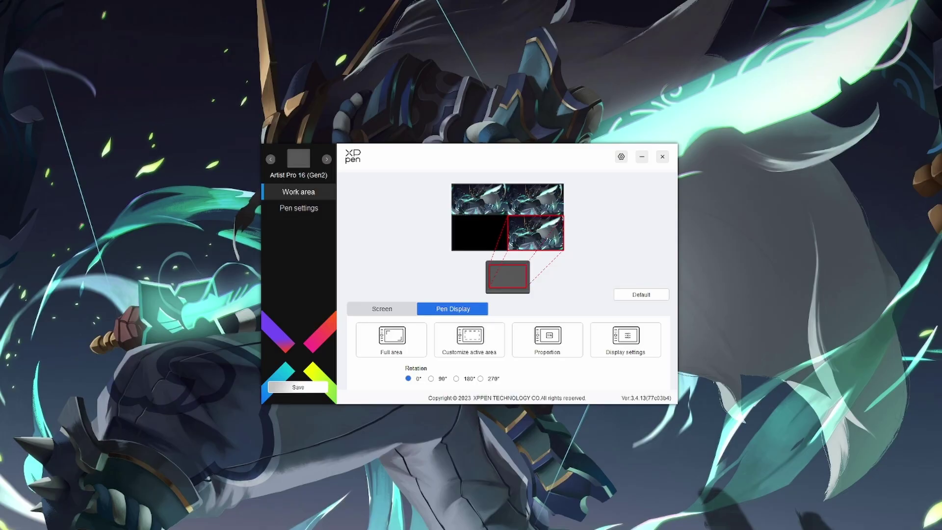
# Open the pen display's Display settings and try Color temperature mode before returning to colour space presets
pyautogui.click(625, 338)
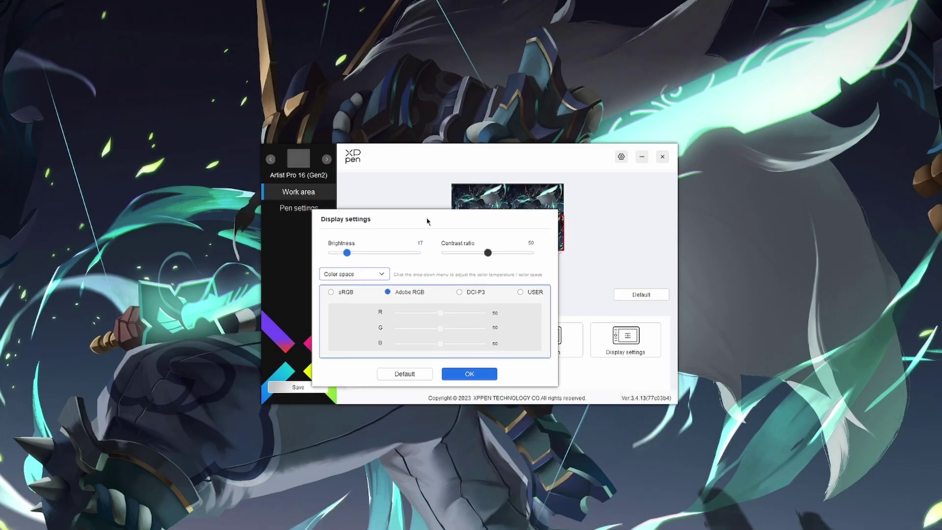
pyautogui.moveTo(407, 216); pyautogui.dragTo(128, 200)
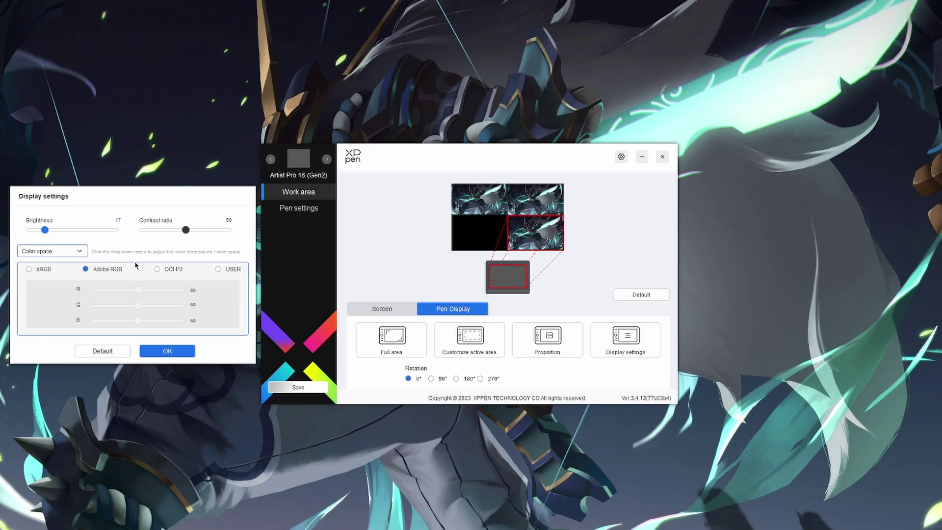
pyautogui.click(80, 252)
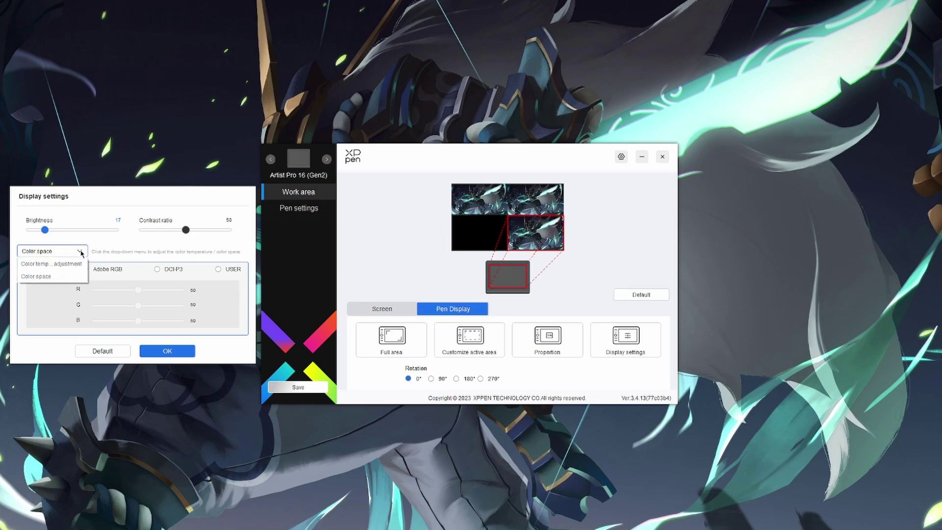
pyautogui.click(80, 252)
pyautogui.click(78, 251)
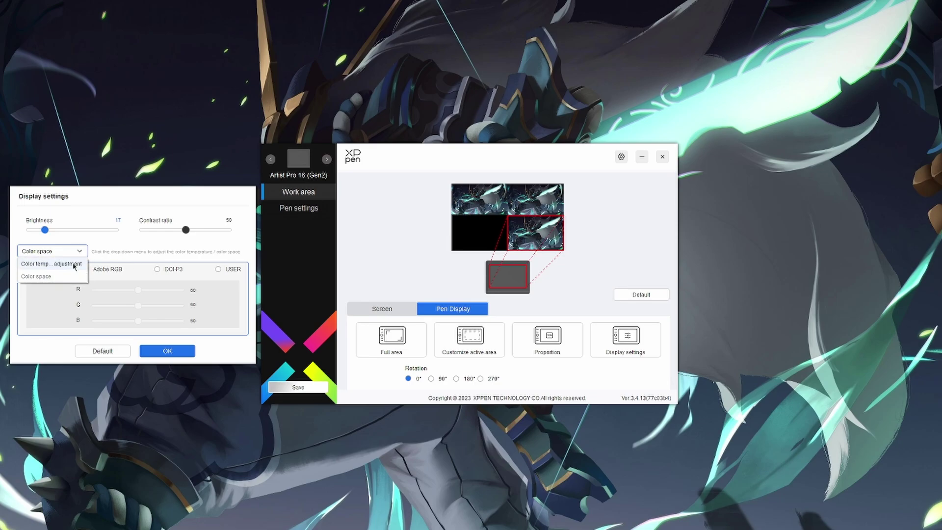
pyautogui.click(75, 265)
pyautogui.click(78, 251)
pyautogui.click(64, 264)
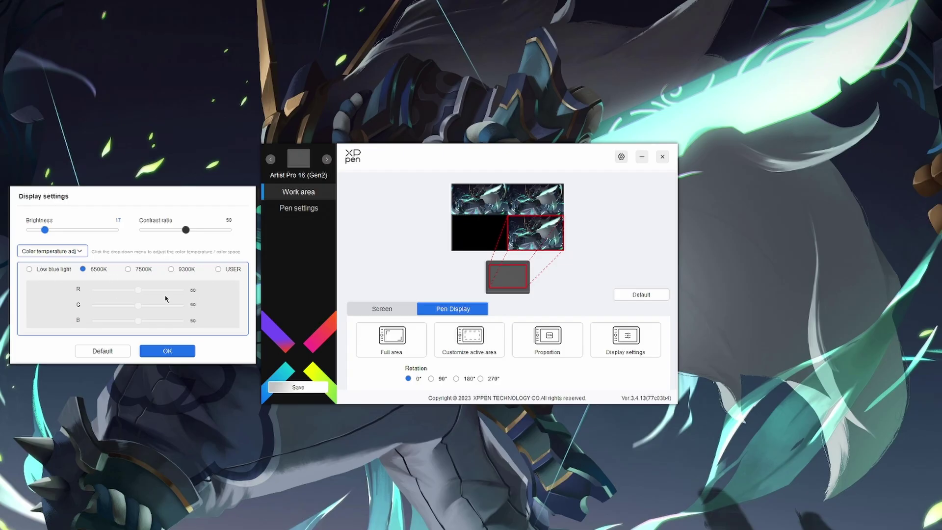
pyautogui.click(60, 252)
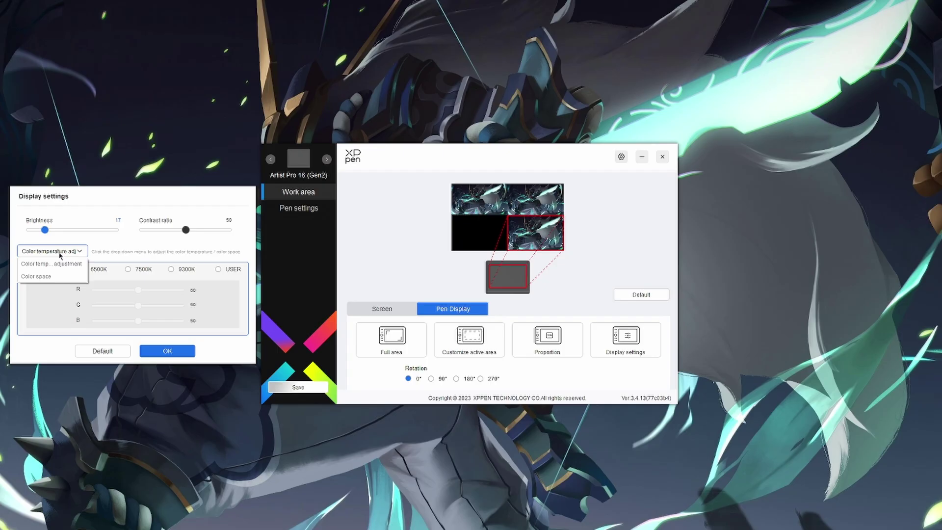
pyautogui.click(51, 276)
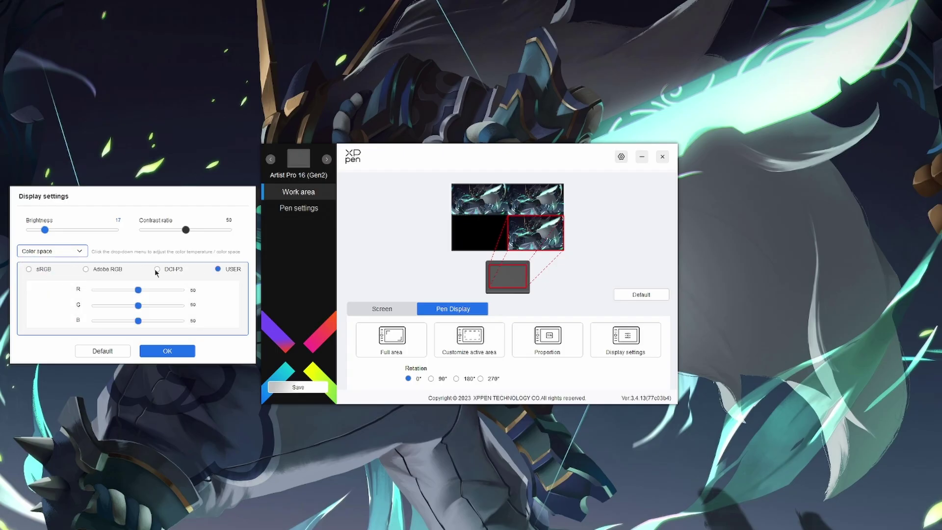
# Compare DCI-P3, sRGB and Adobe RGB, settle on Adobe RGB, and confirm with OK
pyautogui.click(156, 269)
pyautogui.click(86, 269)
pyautogui.click(29, 269)
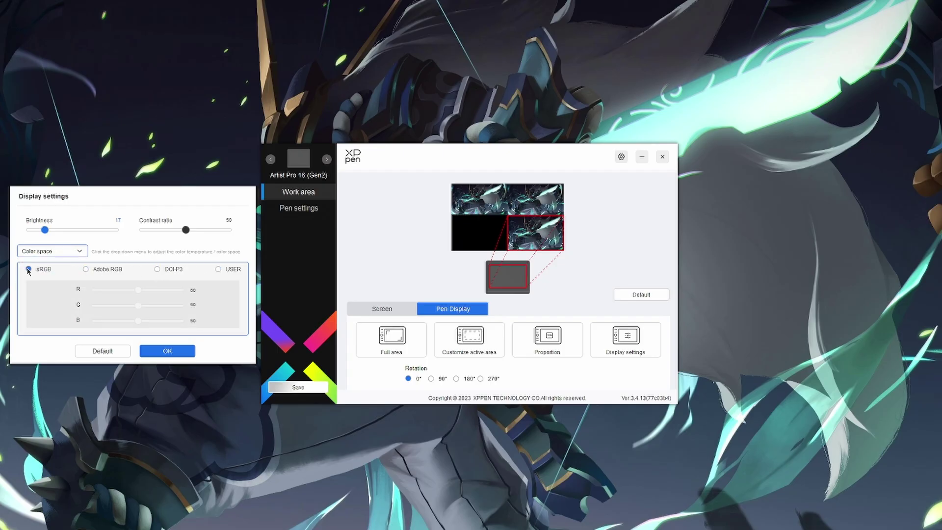
pyautogui.click(86, 270)
pyautogui.click(156, 269)
pyautogui.click(88, 268)
pyautogui.click(28, 270)
pyautogui.click(86, 270)
pyautogui.click(162, 350)
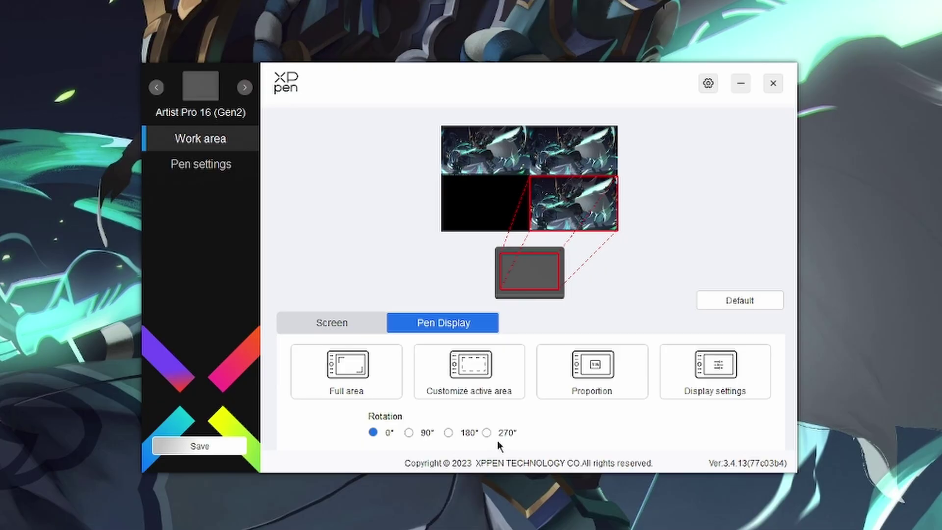
# Show Screen mapping and check Monitor3's custom area (0,1440,2560,1600) without changing it
pyautogui.click(351, 322)
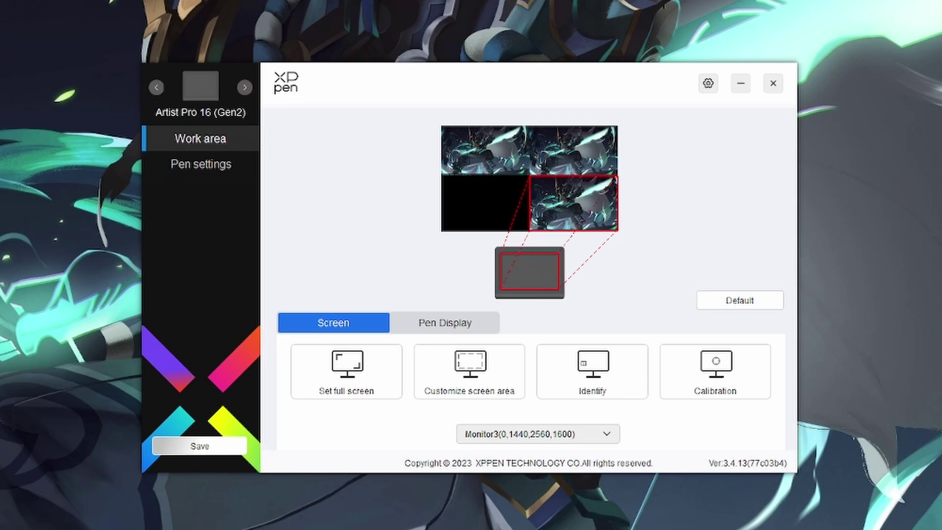
pyautogui.click(452, 393)
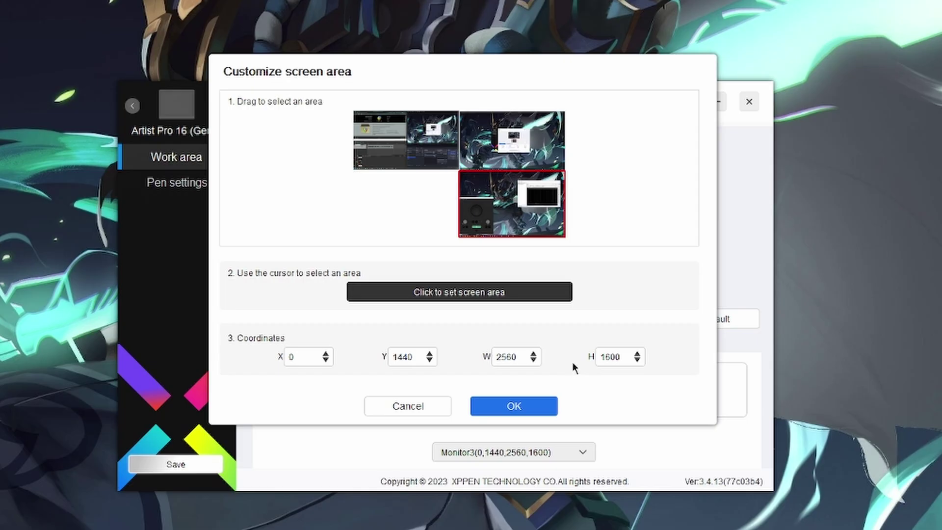
pyautogui.click(414, 407)
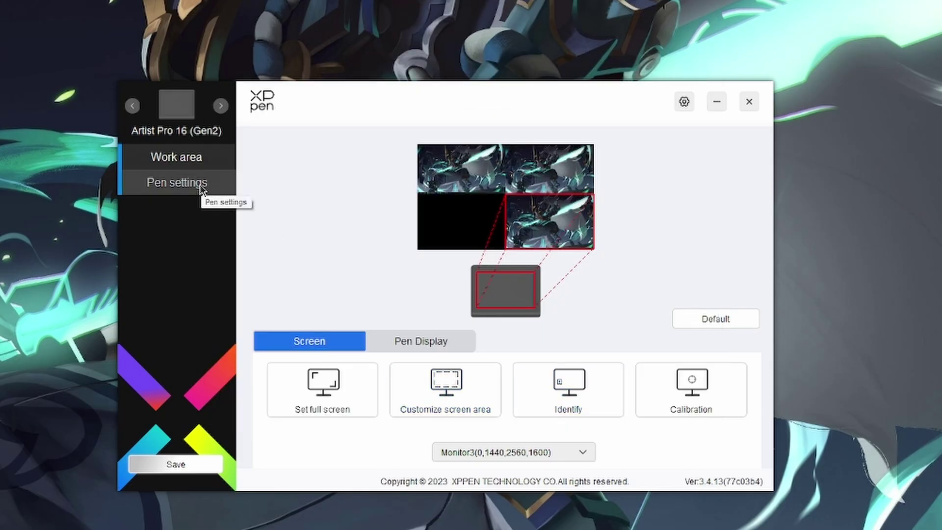
pyautogui.click(683, 102)
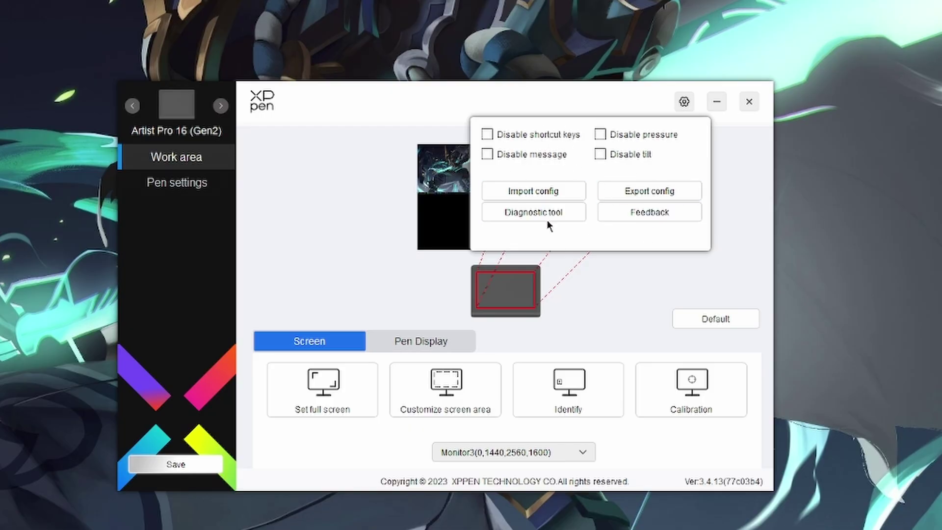
# Close the general options, go to Pen settings and select the sai2 application profile
pyautogui.click(310, 205)
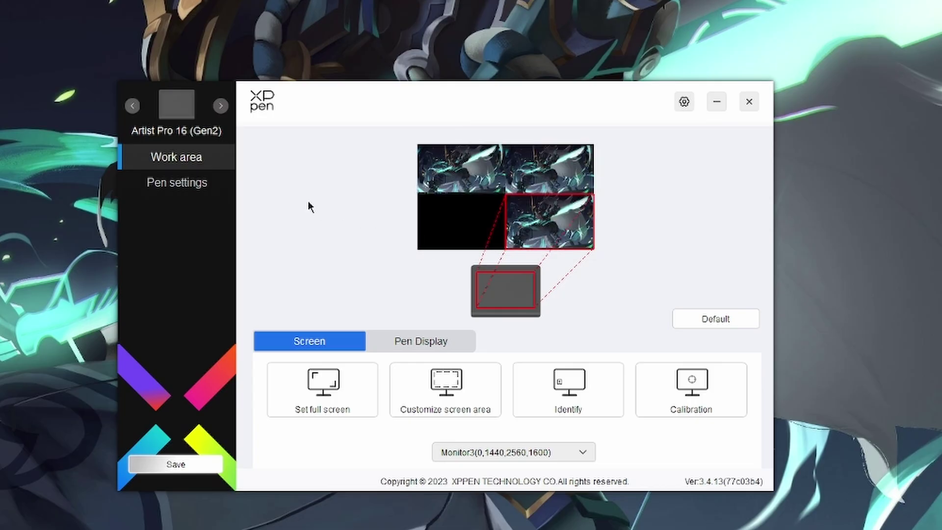
pyautogui.click(168, 189)
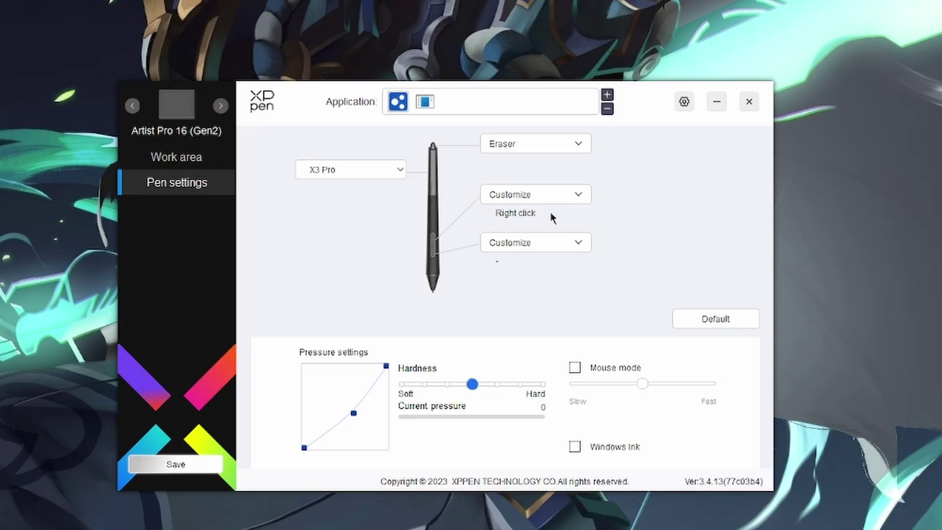
pyautogui.click(426, 108)
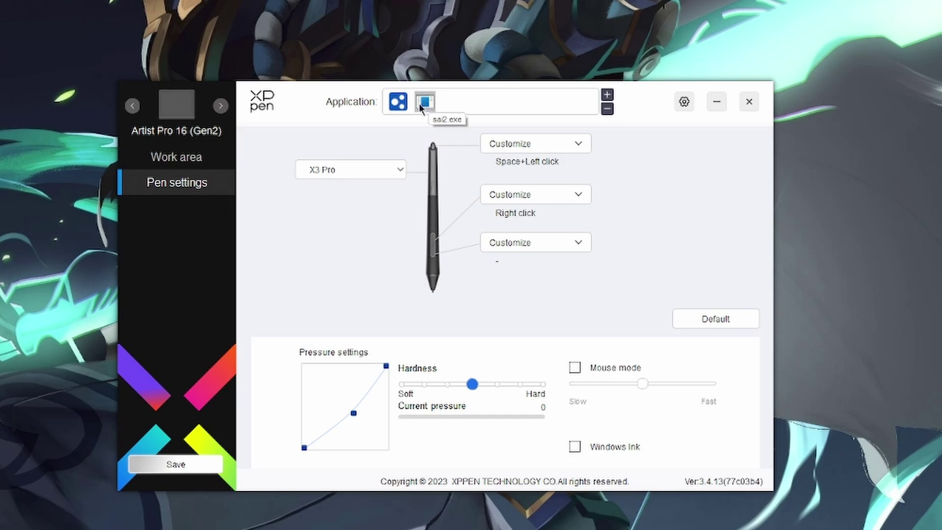
# Return to the sai2 profile and toggle Mouse mode on, then back off
pyautogui.click(398, 103)
pyautogui.click(425, 104)
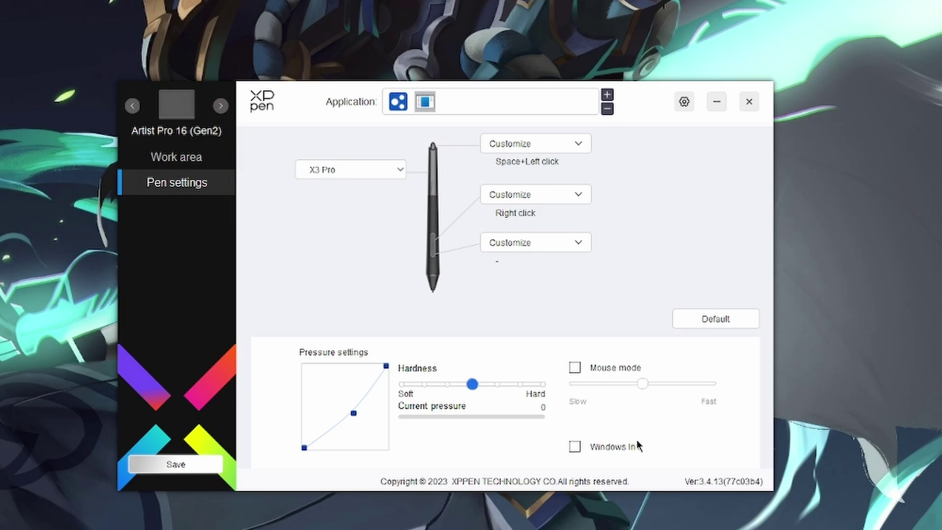
pyautogui.click(575, 369)
pyautogui.click(575, 368)
# Check the X3 Pro pen model list, then show the top pen button's choices
pyautogui.click(377, 170)
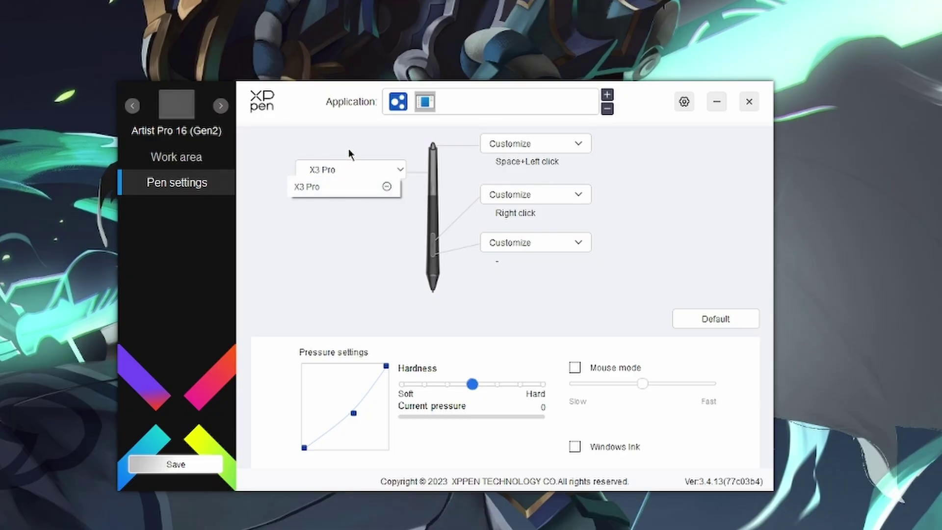
pyautogui.click(374, 226)
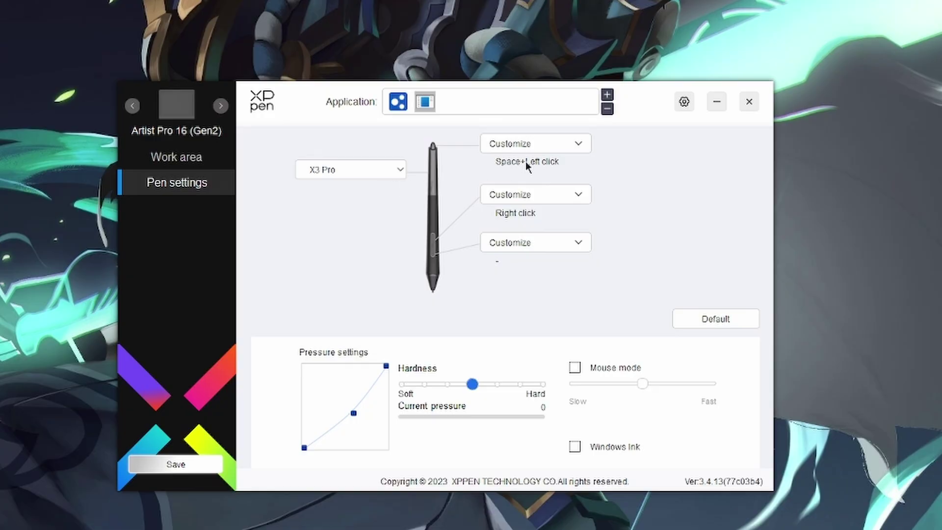
pyautogui.click(555, 146)
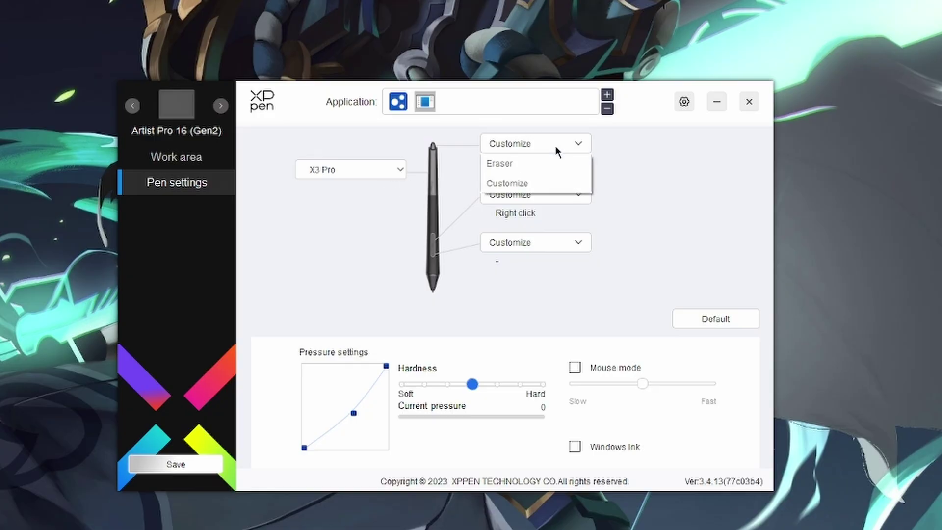
pyautogui.click(527, 181)
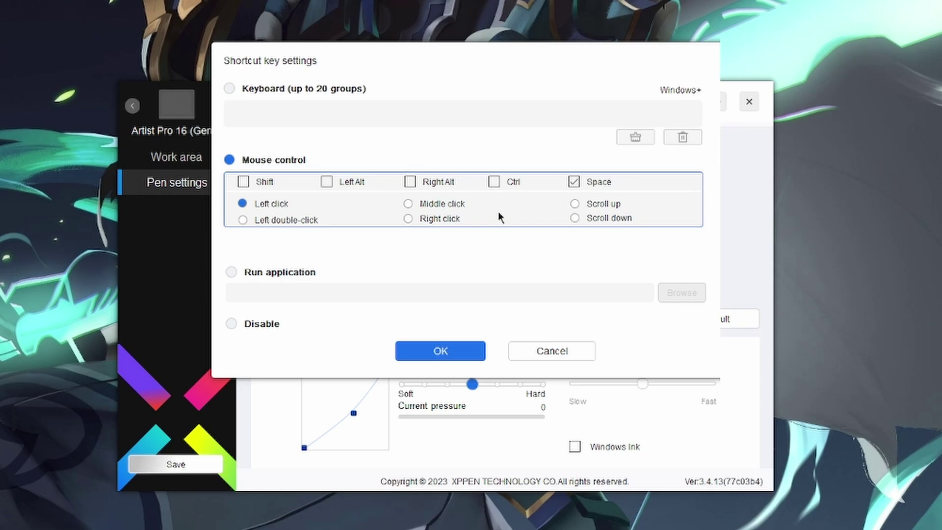
pyautogui.click(297, 90)
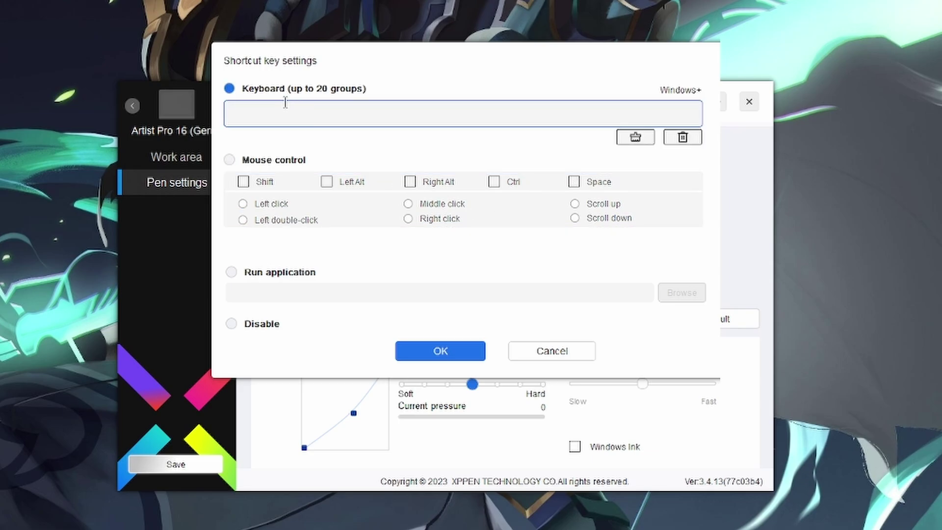
pyautogui.write('qwerqwerqwerqwe')
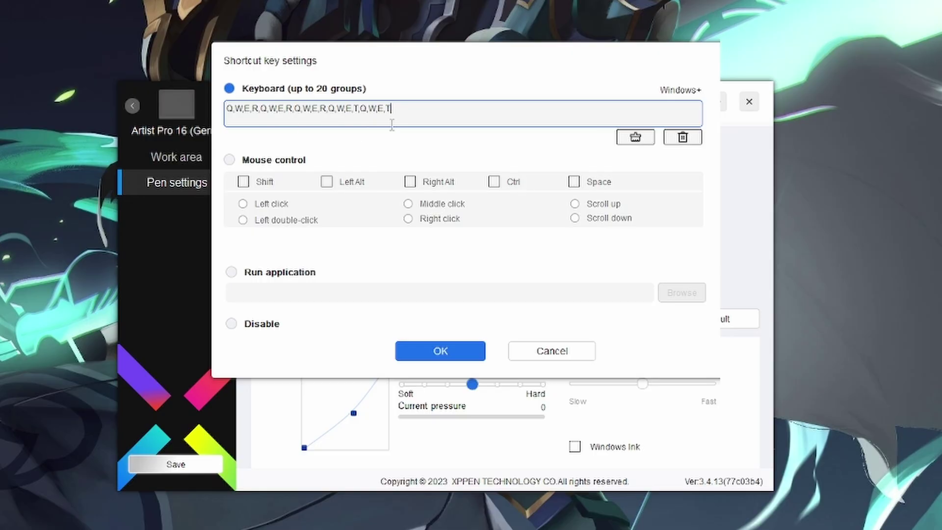
pyautogui.click(640, 135)
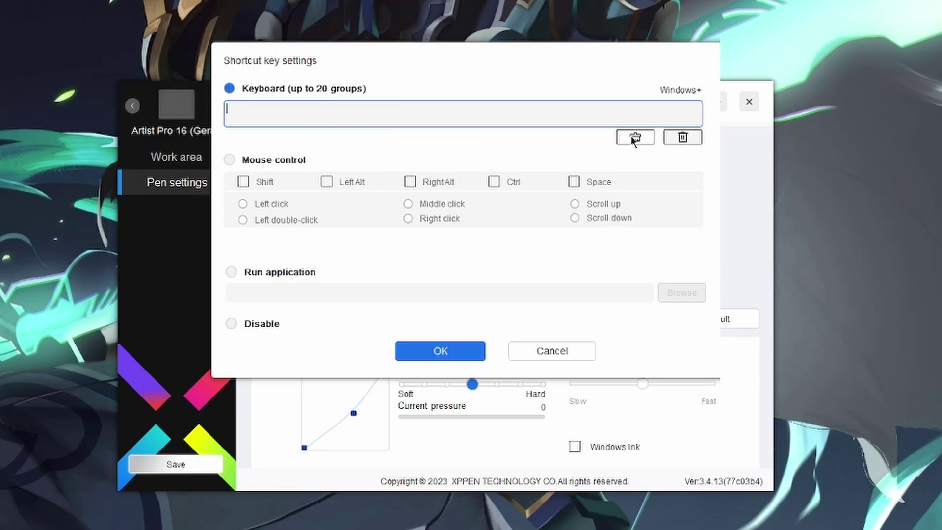
pyautogui.press('ctrl')
pyautogui.press('r')
pyautogui.press('t')
pyautogui.press('y')
pyautogui.click(682, 138)
pyautogui.click(634, 137)
pyautogui.press('ctrl')
pyautogui.press('shift')
pyautogui.press('alt')
pyautogui.hotkey('ctrl', 'shift', 'alt', 'd')
pyautogui.click(684, 137)
pyautogui.press('super')
pyautogui.doubleClick(400, 113)
pyautogui.click(305, 116)
pyautogui.press('h')
pyautogui.click(229, 160)
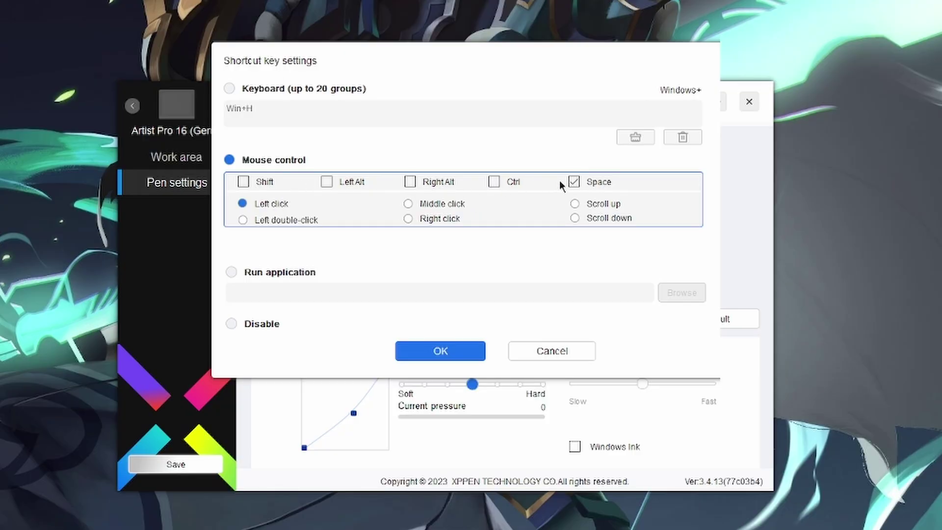
pyautogui.click(409, 182)
pyautogui.click(265, 274)
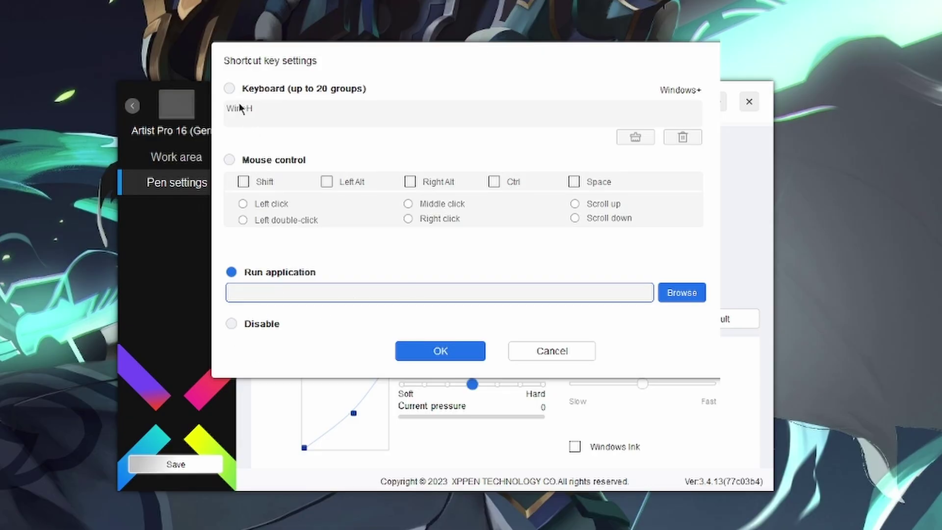
# Discard the shortcut edits, view the lower button's custom shortcut unchanged, and bring up general options
pyautogui.click(550, 353)
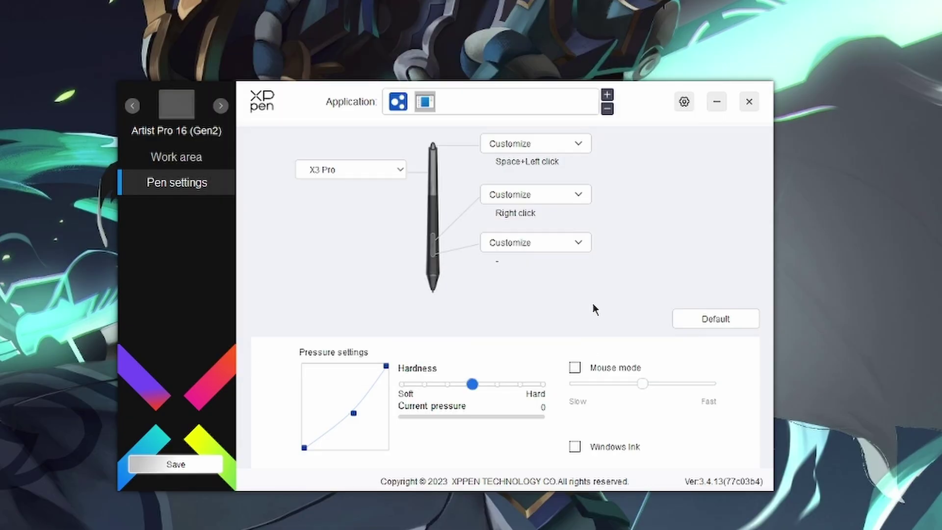
pyautogui.click(560, 246)
pyautogui.click(529, 282)
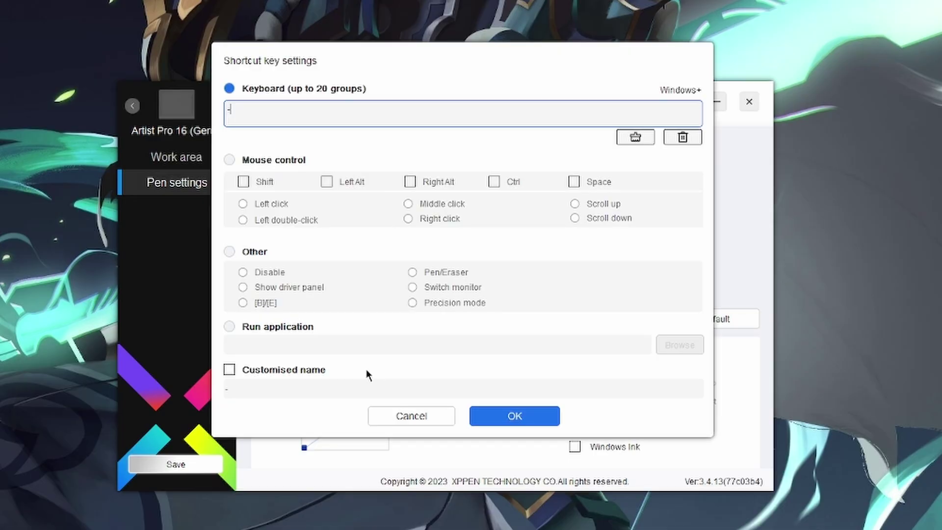
pyautogui.click(423, 418)
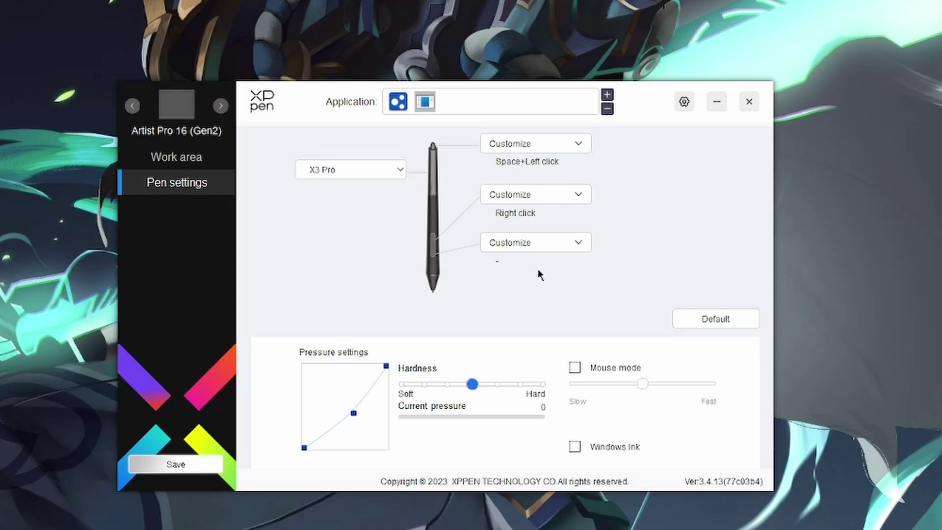
pyautogui.click(684, 102)
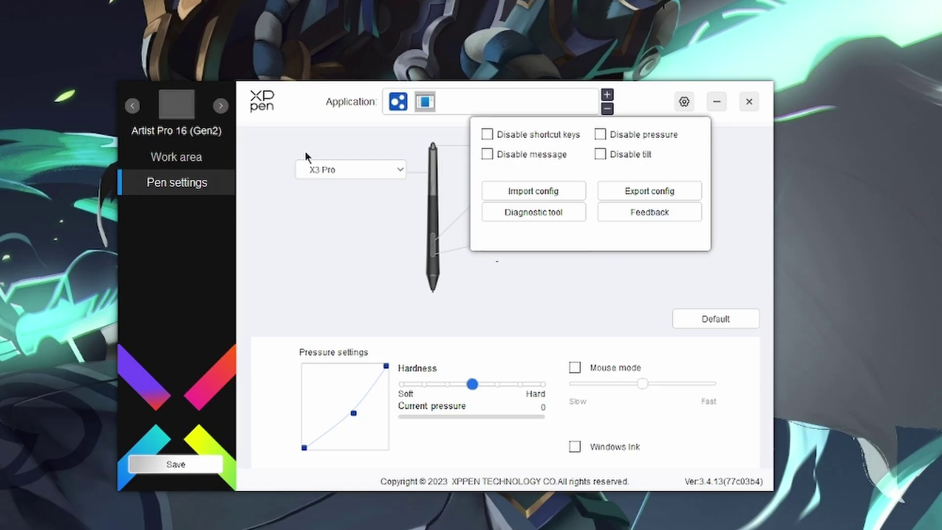
# Move between Work area and Pen settings, then save the Artist Pro 16 (Gen2) pen settings
pyautogui.click(193, 157)
pyautogui.click(195, 183)
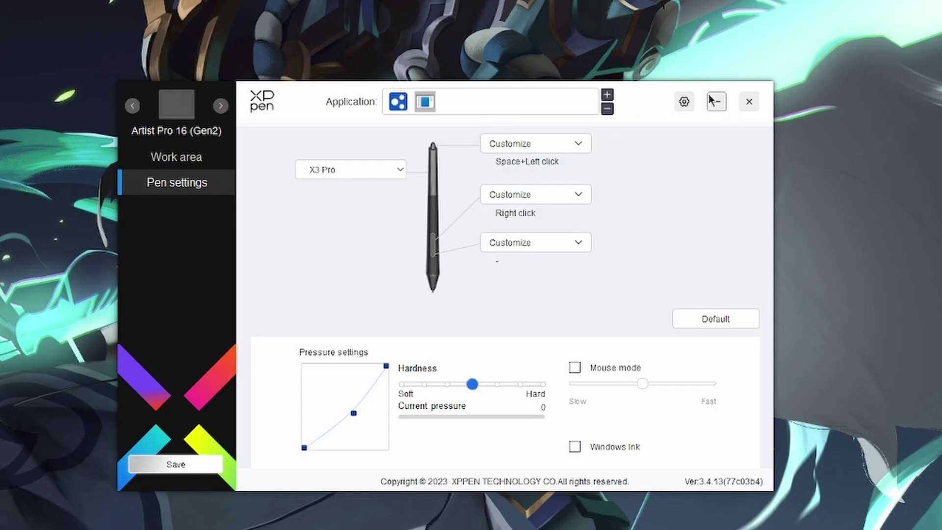
pyautogui.click(683, 103)
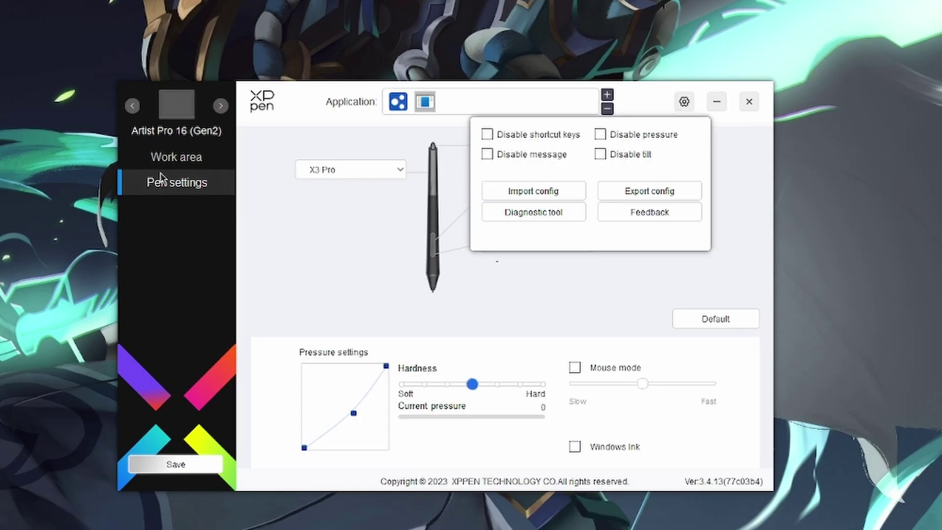
pyautogui.click(184, 157)
pyautogui.click(185, 184)
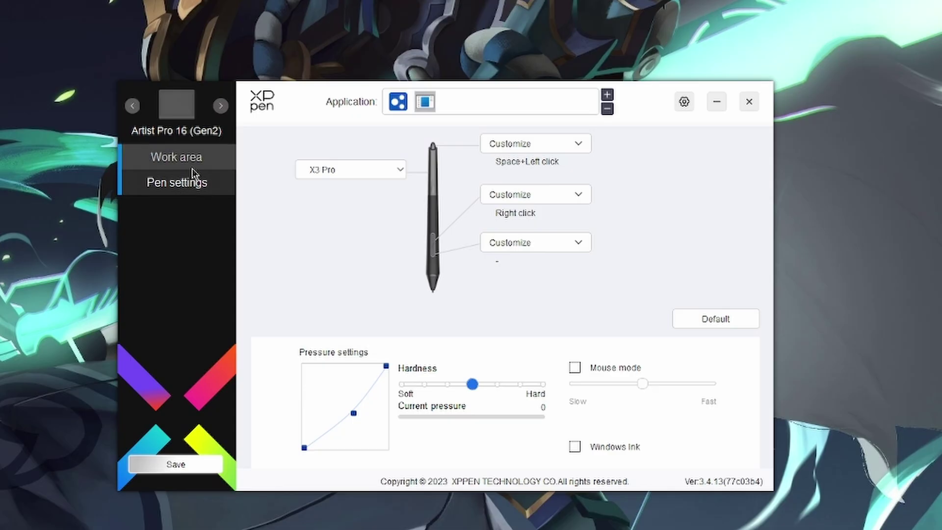
pyautogui.click(181, 467)
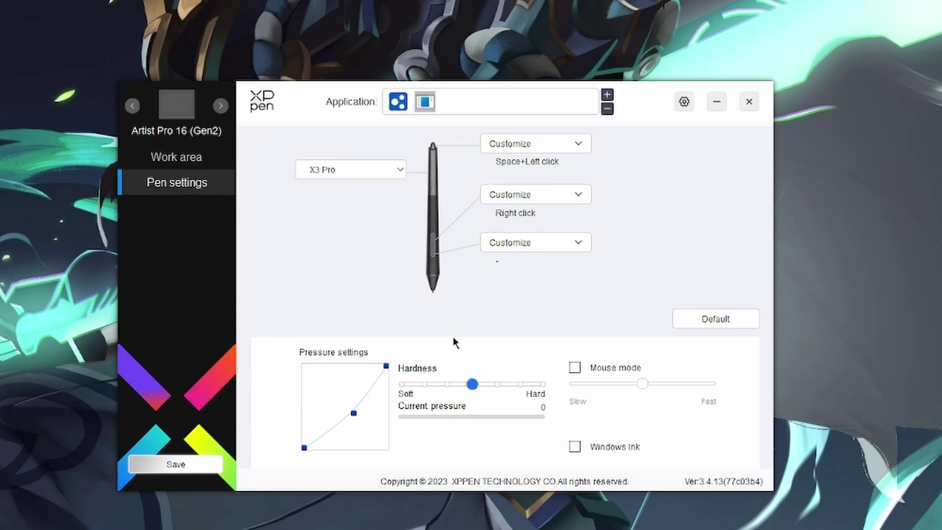
# Switch to the Shortcut Remote's shortcut key settings
pyautogui.click(220, 105)
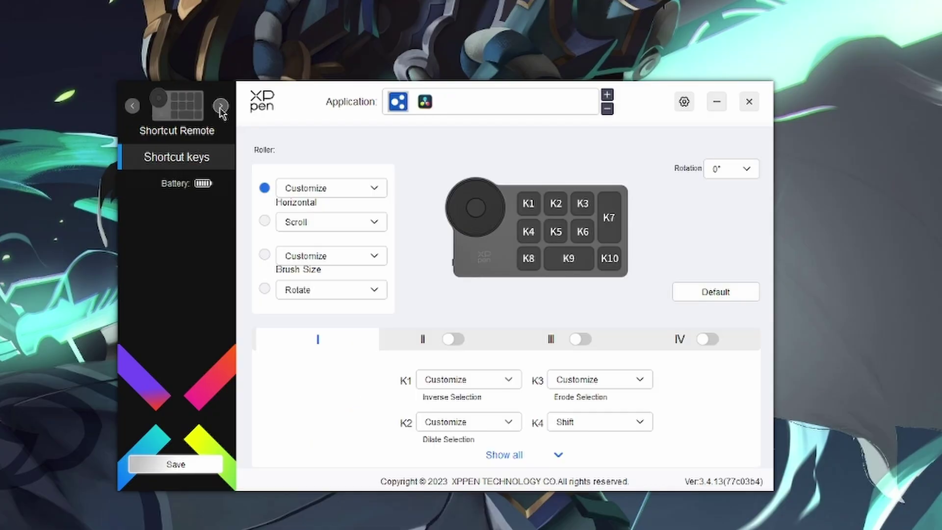
pyautogui.click(132, 106)
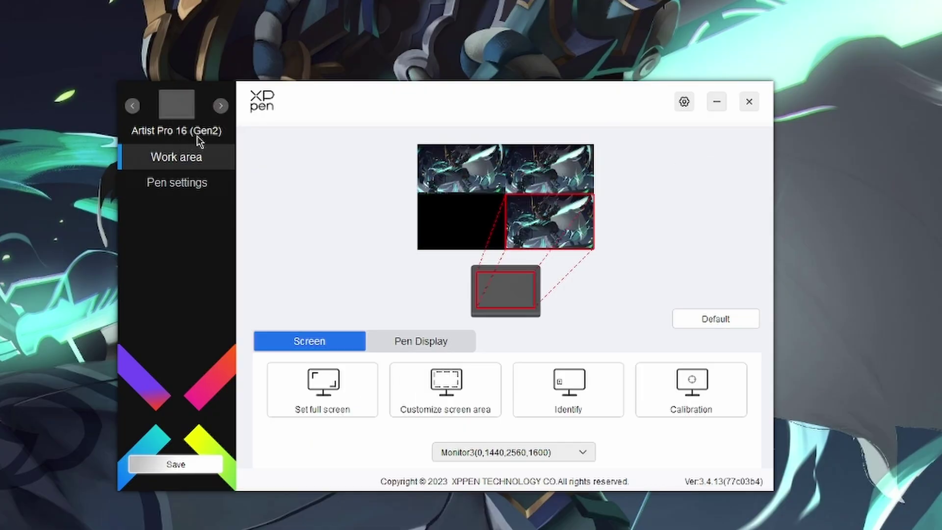
pyautogui.click(220, 105)
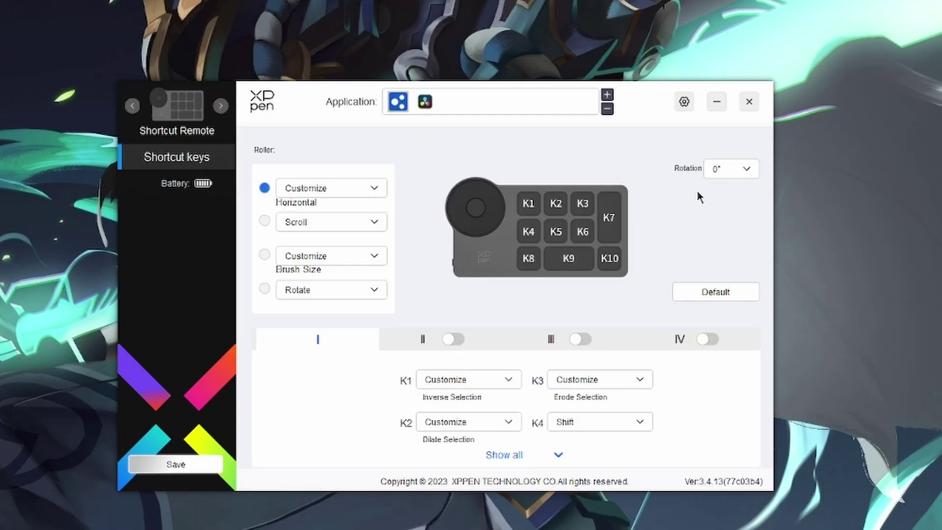
# Preview the remote rotated to 90°, 180° and 270°, then set rotation back to 0°
pyautogui.click(740, 171)
pyautogui.click(736, 208)
pyautogui.click(740, 172)
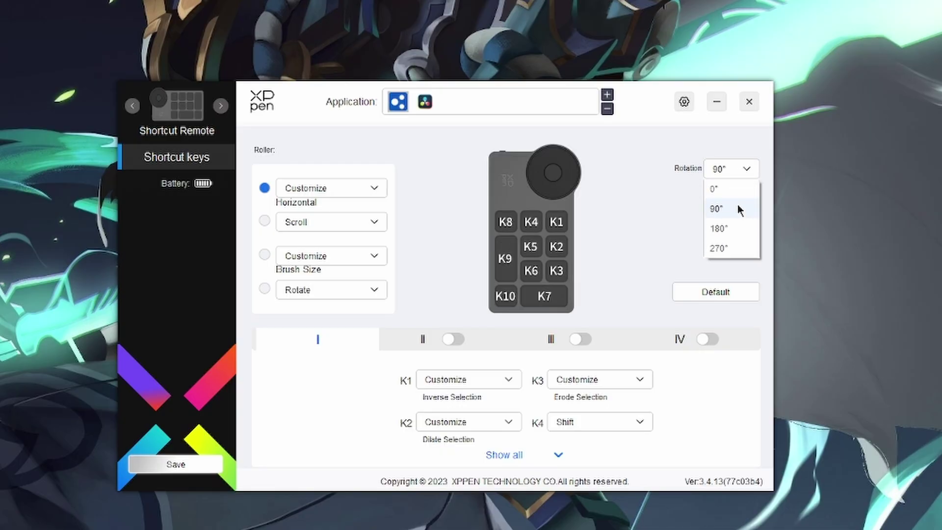
pyautogui.click(726, 228)
pyautogui.click(742, 170)
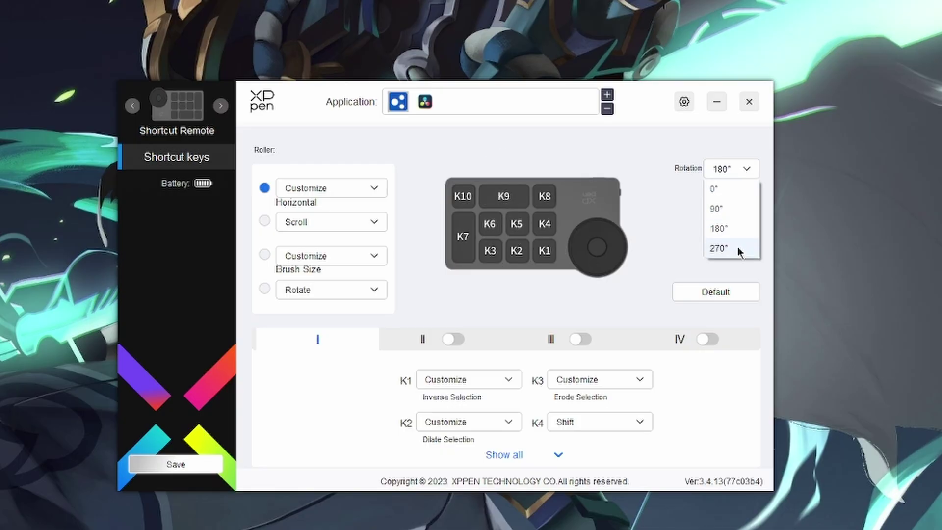
pyautogui.click(739, 248)
pyautogui.click(744, 169)
pyautogui.click(740, 190)
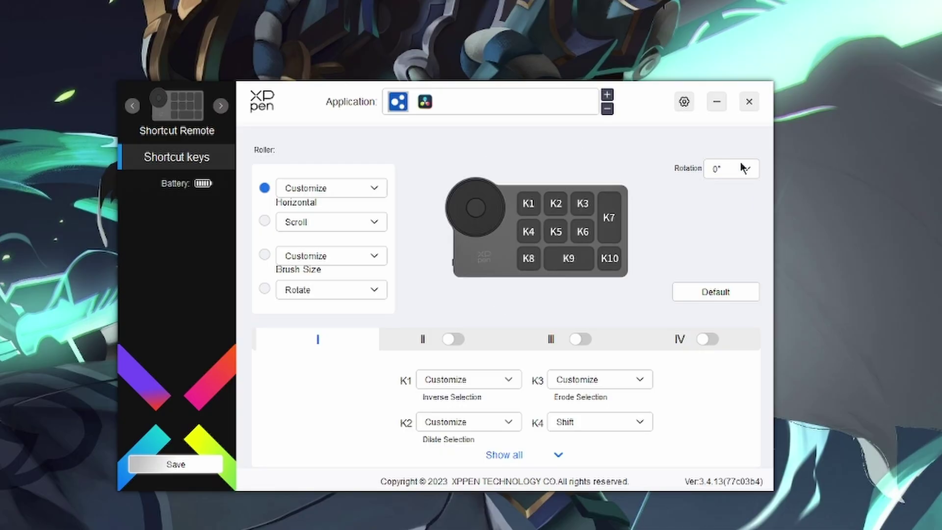
pyautogui.click(743, 169)
pyautogui.click(735, 209)
pyautogui.click(740, 174)
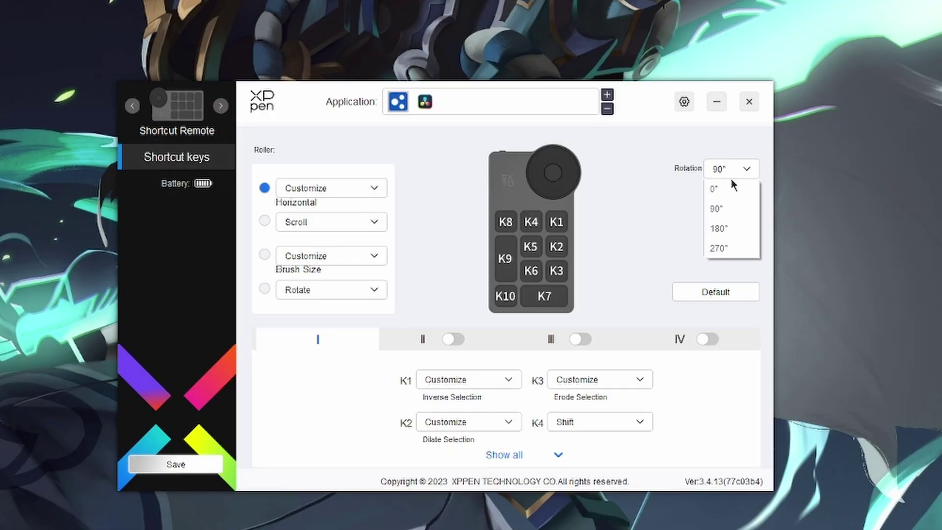
pyautogui.click(730, 183)
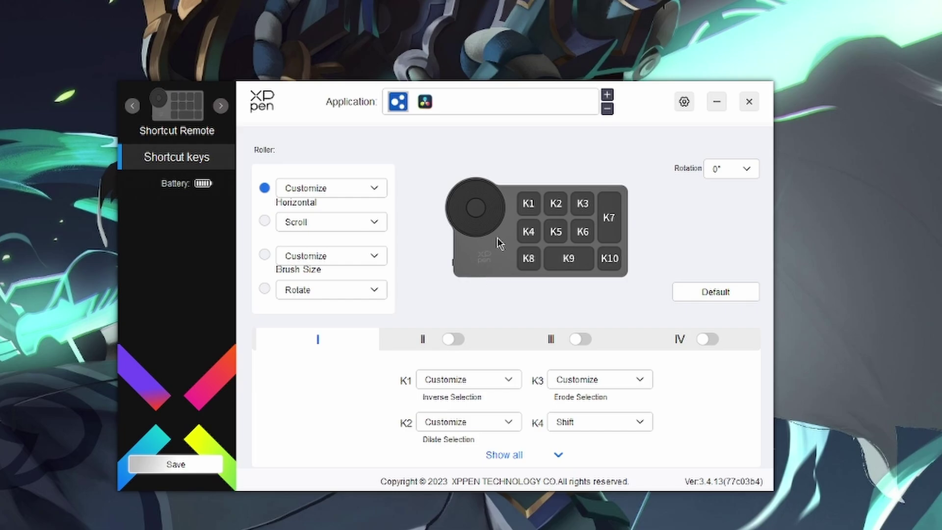
pyautogui.click(348, 189)
pyautogui.click(318, 248)
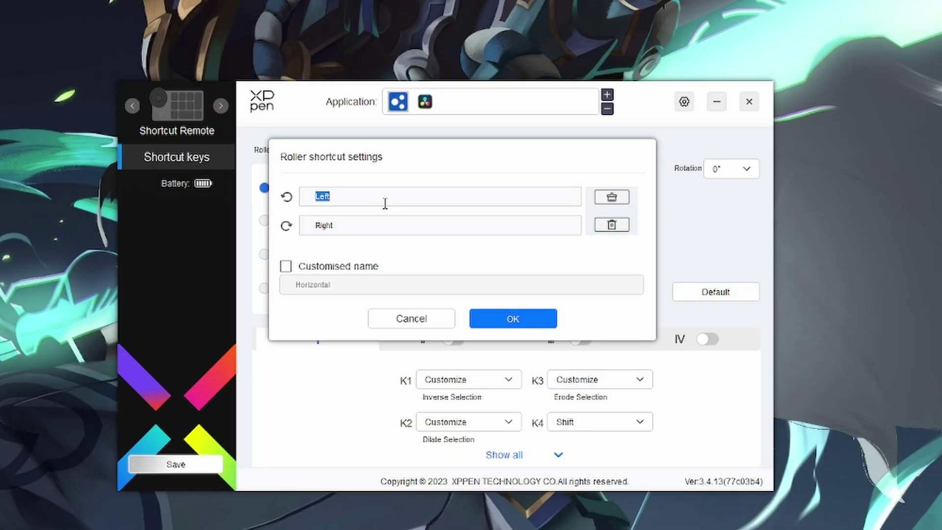
pyautogui.click(412, 318)
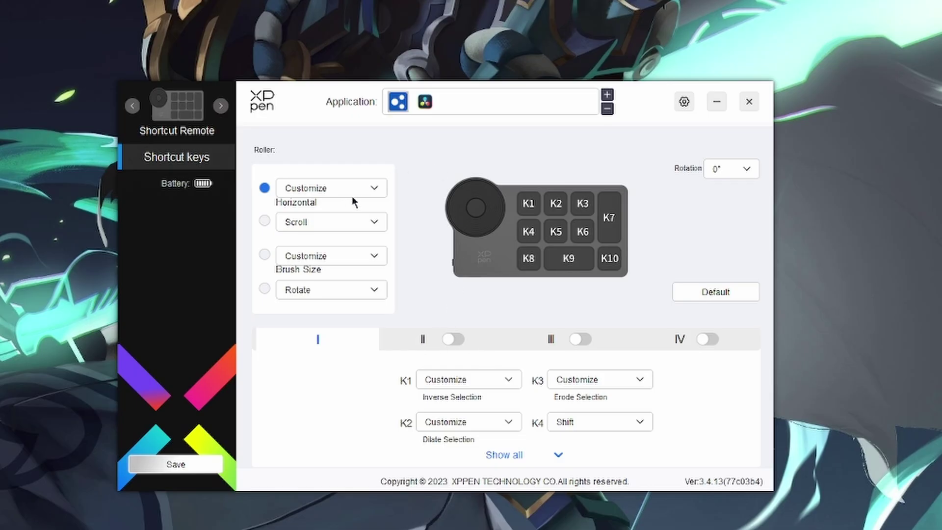
# Turn on key groups II, III and IV, view all ten key assignments, then turn IV off
pyautogui.click(455, 339)
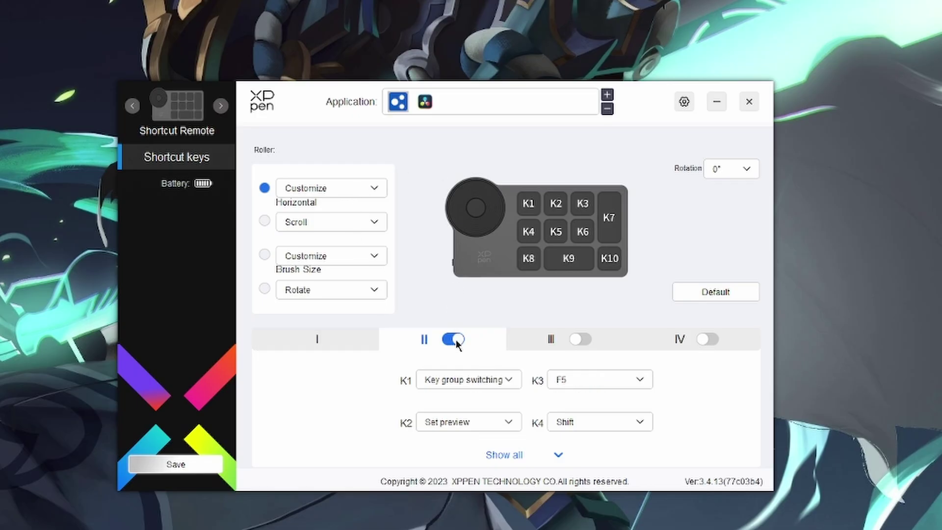
pyautogui.click(580, 338)
pyautogui.click(706, 340)
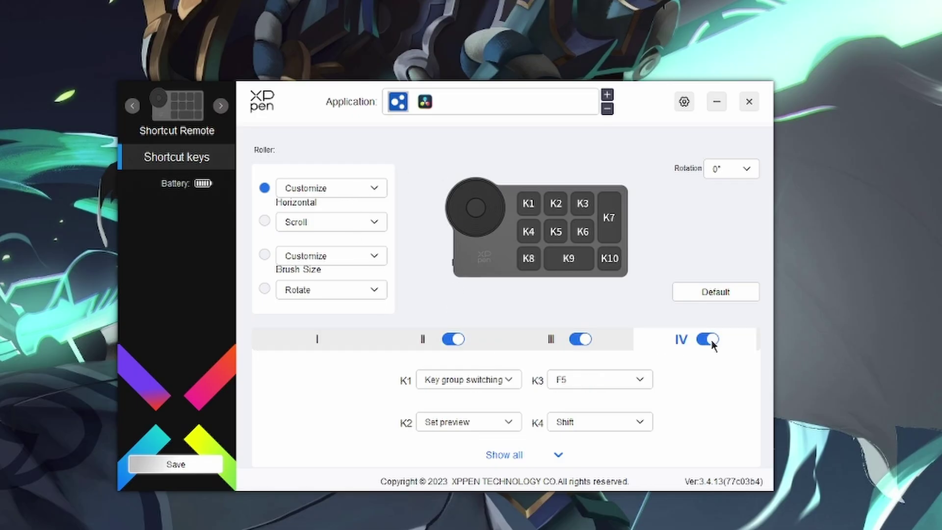
pyautogui.click(520, 455)
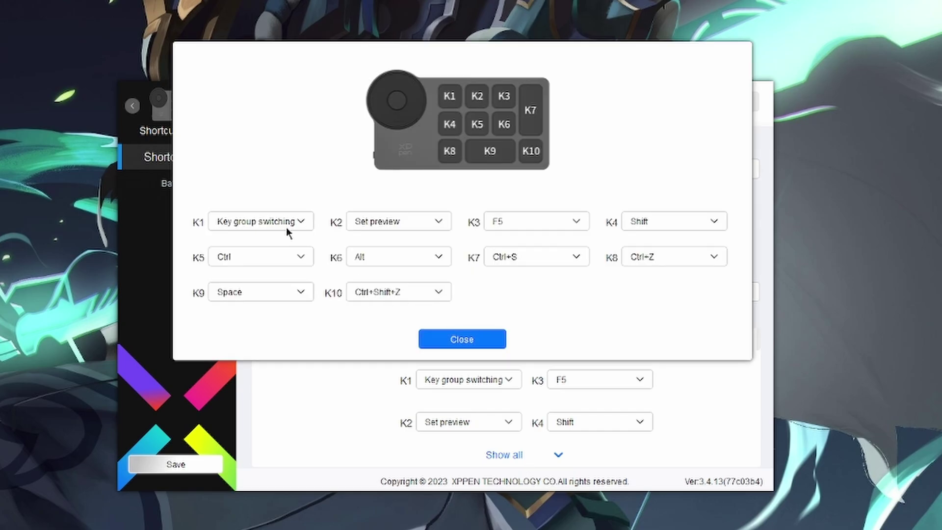
pyautogui.click(479, 338)
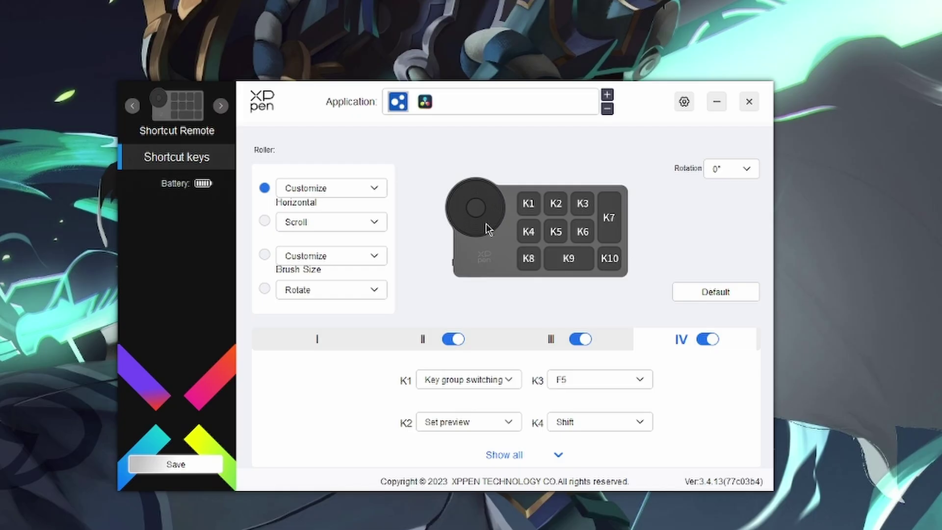
pyautogui.click(708, 340)
# Turn off key groups III and II and show key group I's assignments
pyautogui.click(574, 340)
pyautogui.click(451, 340)
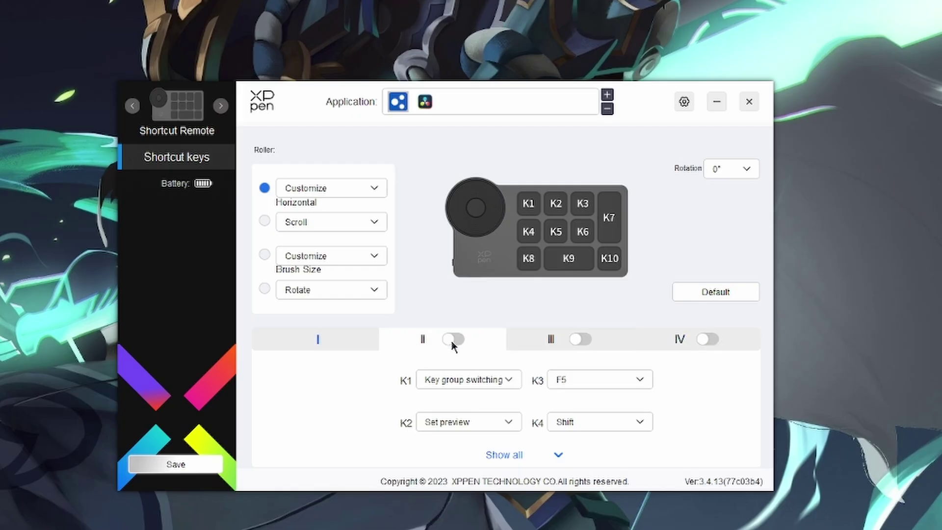
pyautogui.click(317, 344)
# In K1's custom shortcut dialog, try recording Ctrl+V and Ctrl+C, clearing each
pyautogui.click(461, 378)
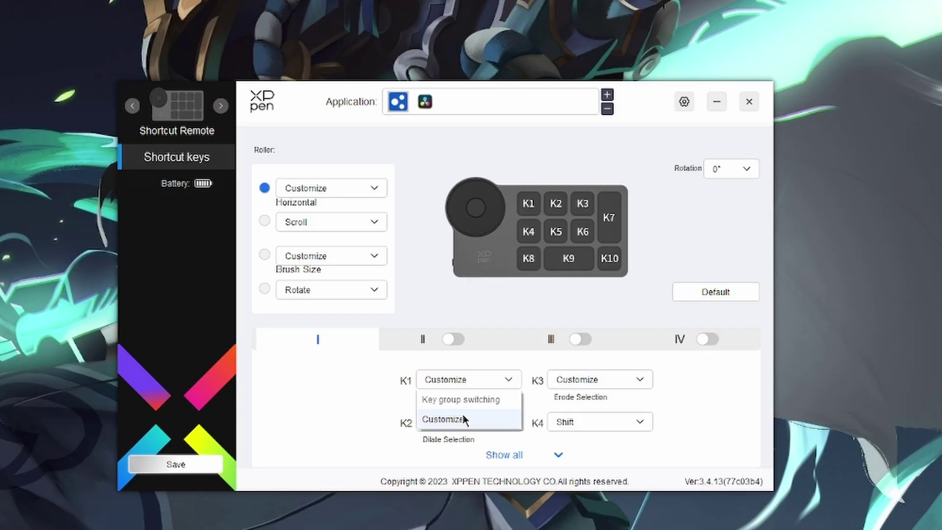
pyautogui.click(462, 419)
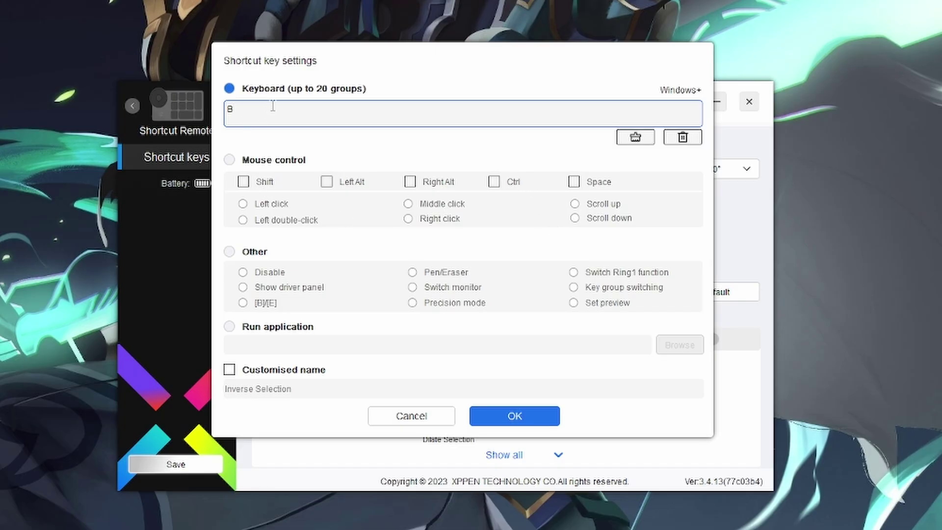
pyautogui.hotkey('ctrl', 'v')
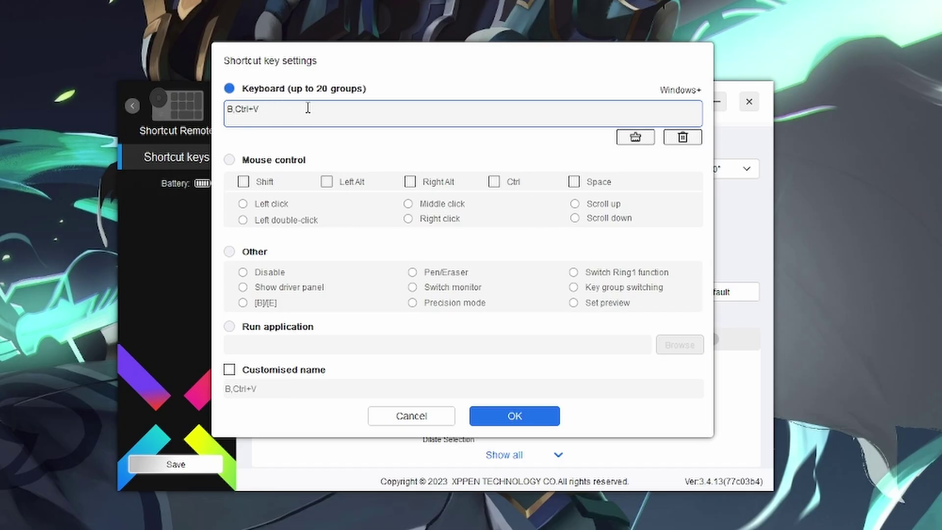
pyautogui.click(636, 136)
pyautogui.click(290, 113)
pyautogui.press('ctrl')
pyautogui.hotkey('ctrl', 'c')
pyautogui.click(636, 137)
# Set K1 to Other > Key group switching, close the dialog, and turn on groups II and III
pyautogui.click(228, 159)
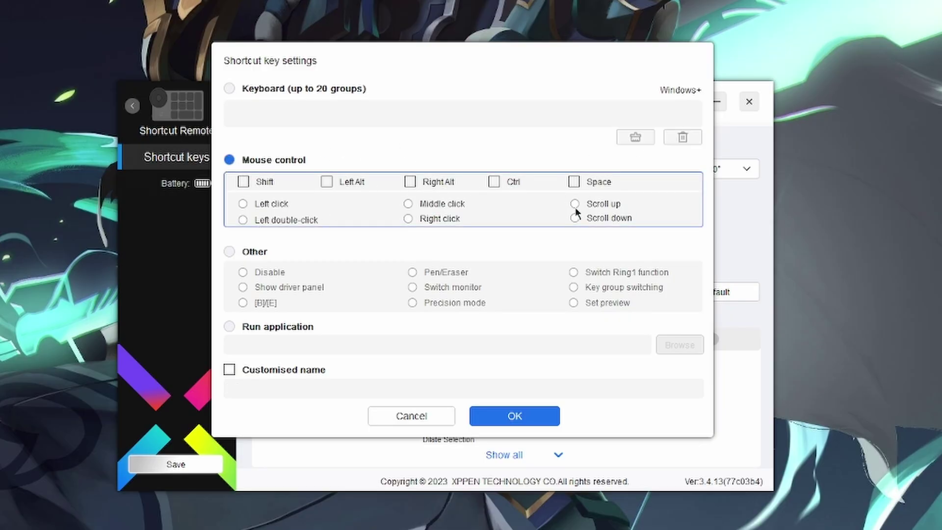
pyautogui.click(232, 253)
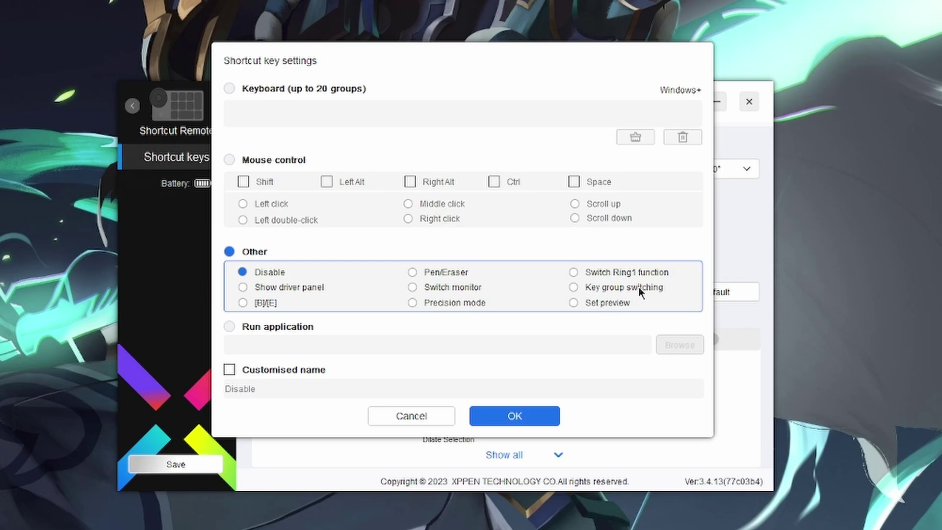
pyautogui.click(612, 287)
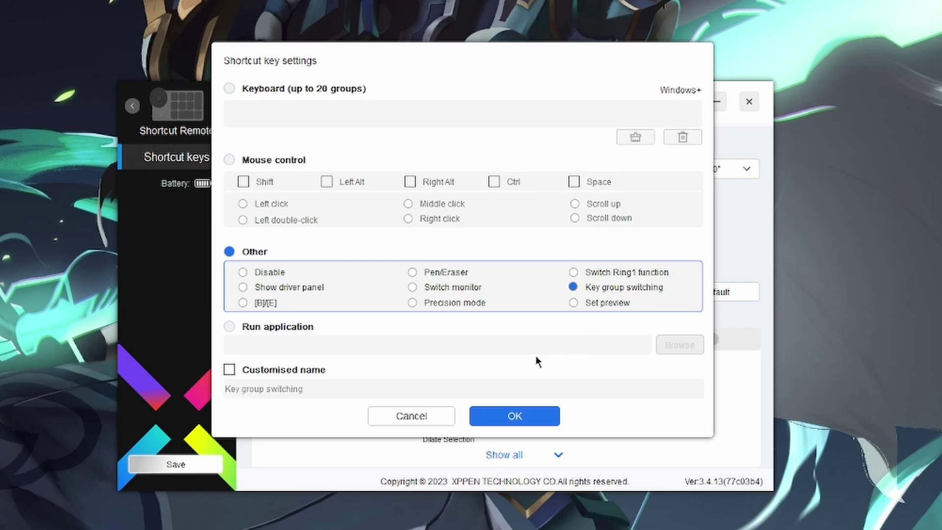
pyautogui.click(421, 417)
pyautogui.click(452, 339)
pyautogui.click(580, 338)
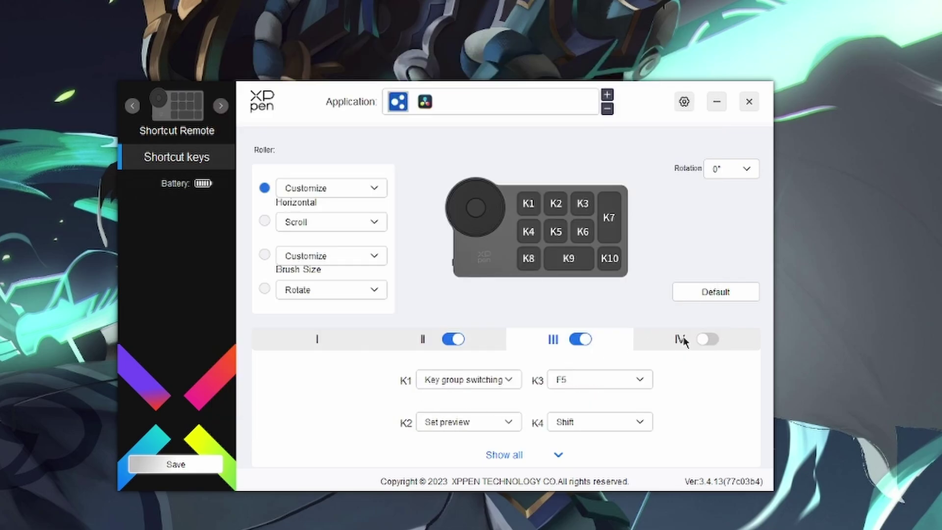
# Turn key groups II, III and IV off, show group I's keys, and check the roller's Rotate and Brush Size choices
pyautogui.click(706, 339)
pyautogui.click(580, 339)
pyautogui.click(453, 339)
pyautogui.click(707, 339)
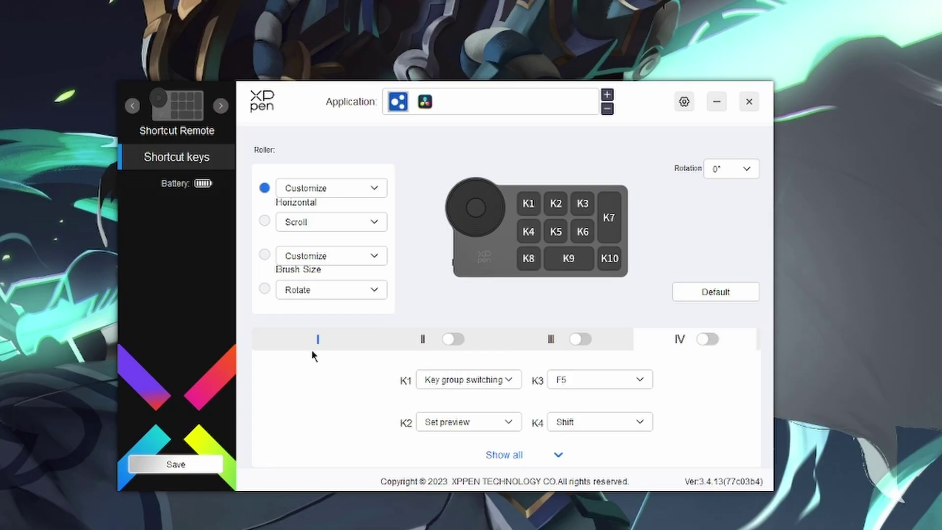
pyautogui.click(363, 342)
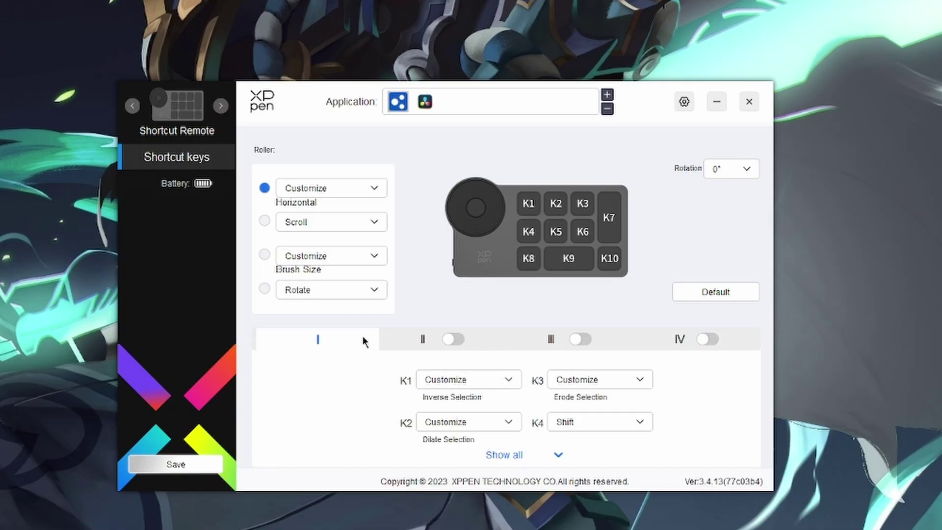
pyautogui.click(333, 289)
pyautogui.click(347, 256)
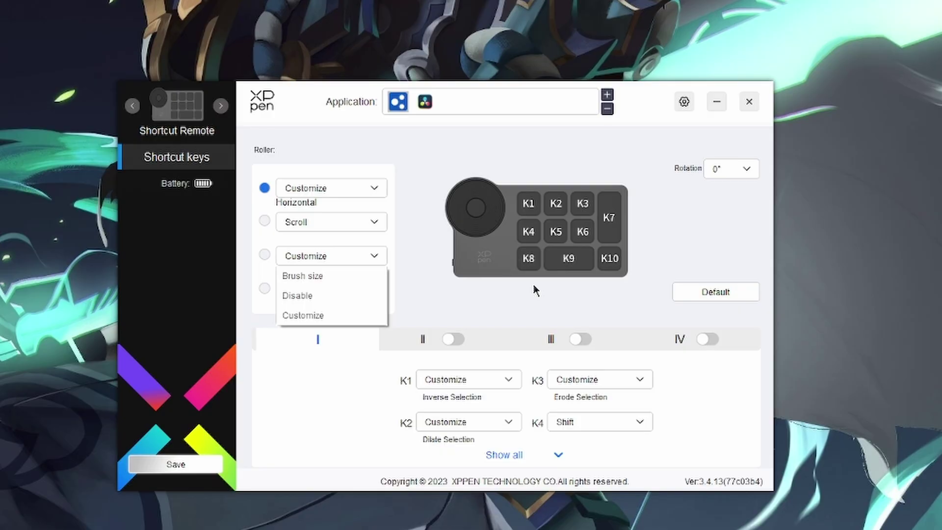
pyautogui.click(420, 102)
pyautogui.click(398, 103)
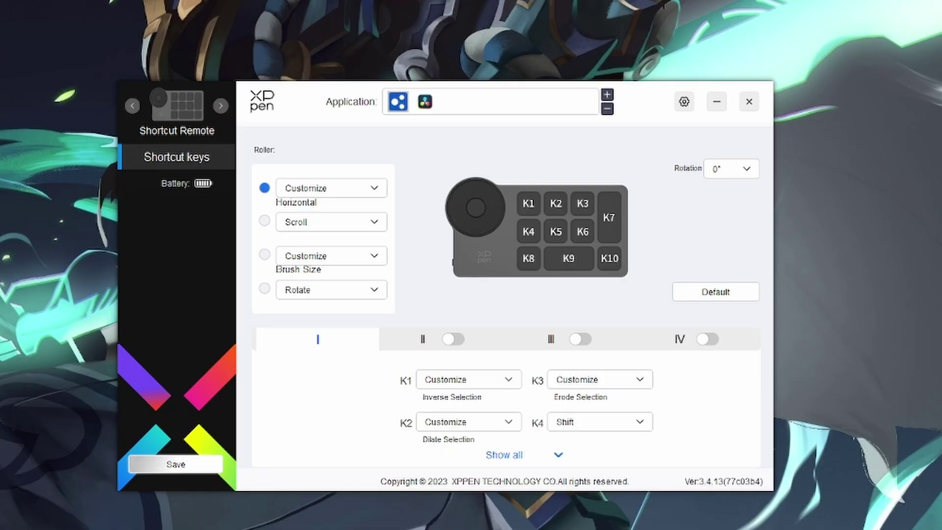
# Return to the Artist Pro 16 (Gen2) work area, mapped to Monitor3
pyautogui.click(132, 105)
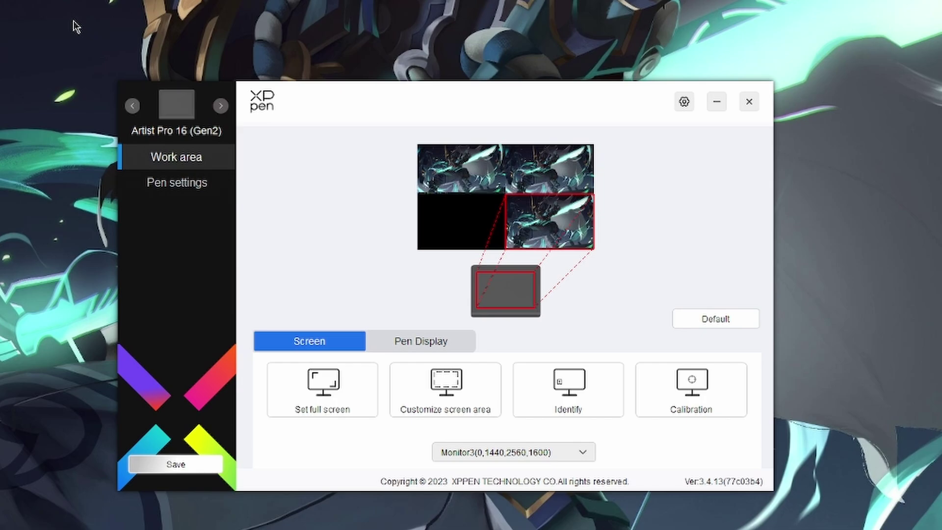